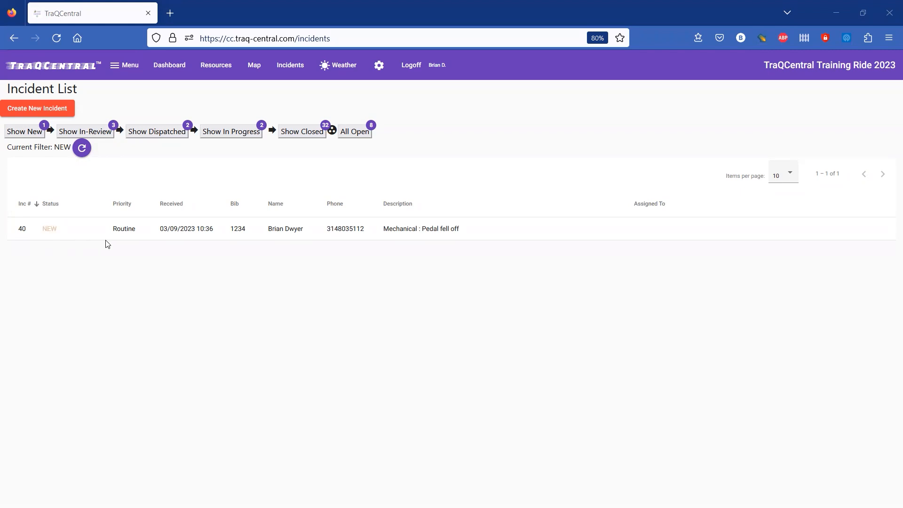
# - Open new incident #40 and review its status, contact information, details and log entries
pyautogui.click(130, 228)
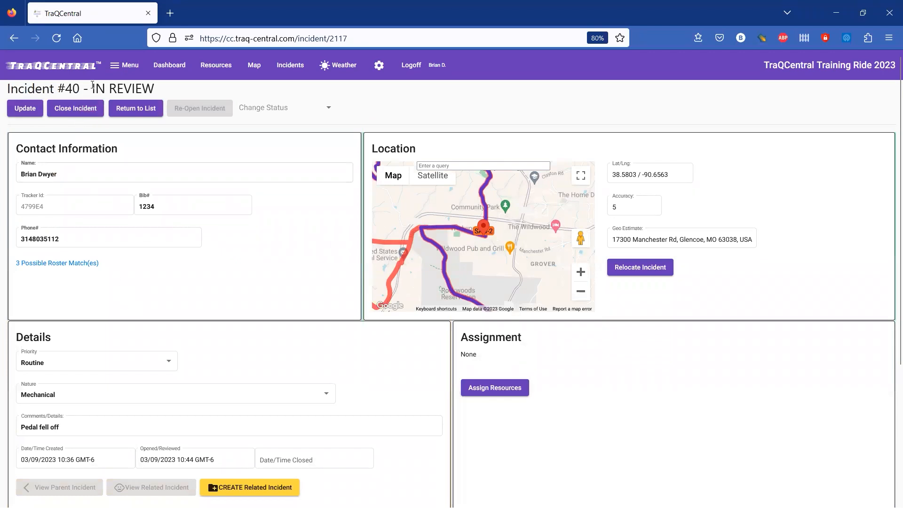
pyautogui.moveTo(93, 84); pyautogui.dragTo(170, 89)
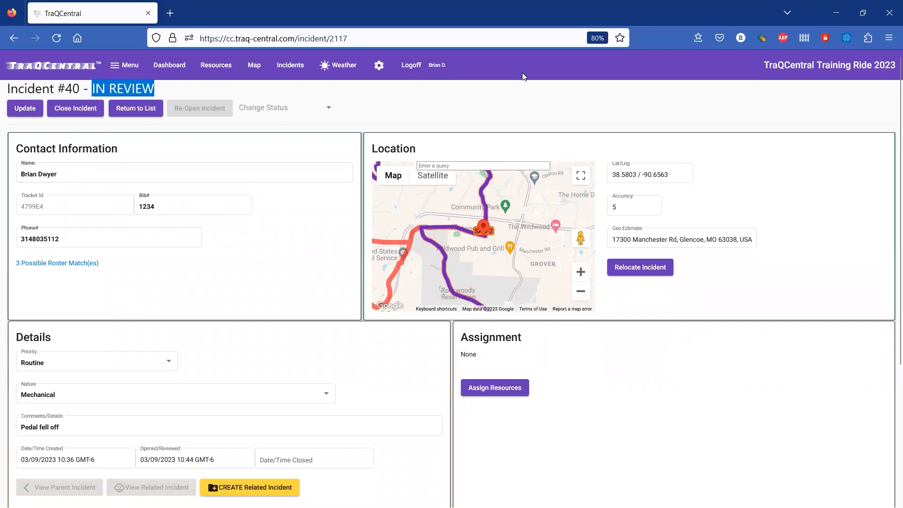
pyautogui.click(125, 175)
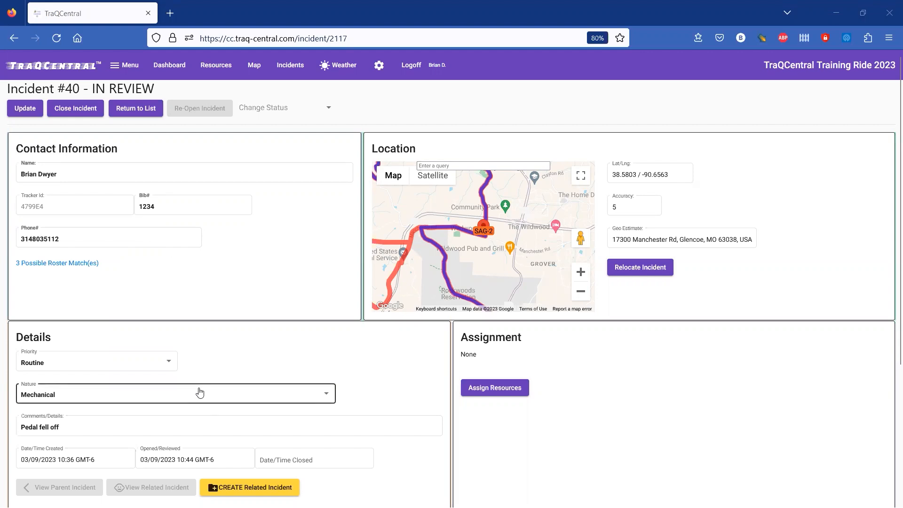
pyautogui.scroll(-2, 295, 385)
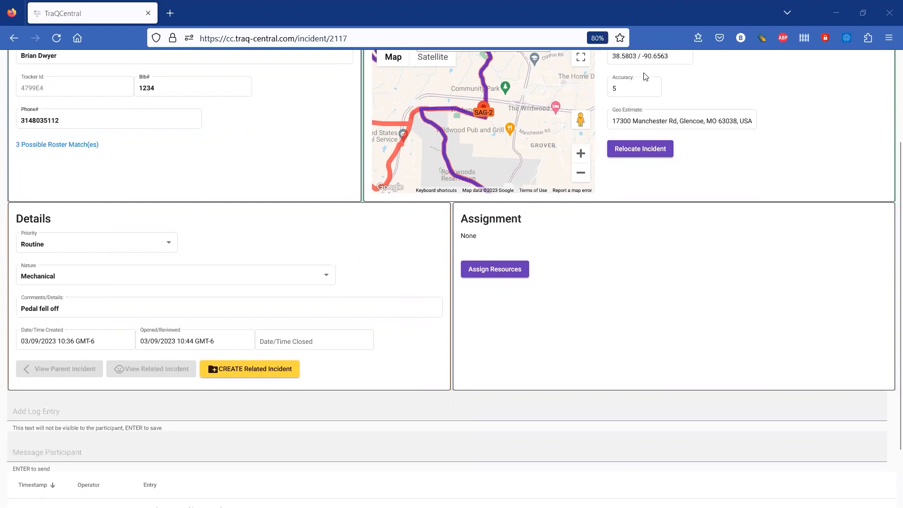
pyautogui.scroll(-2, 717, 201)
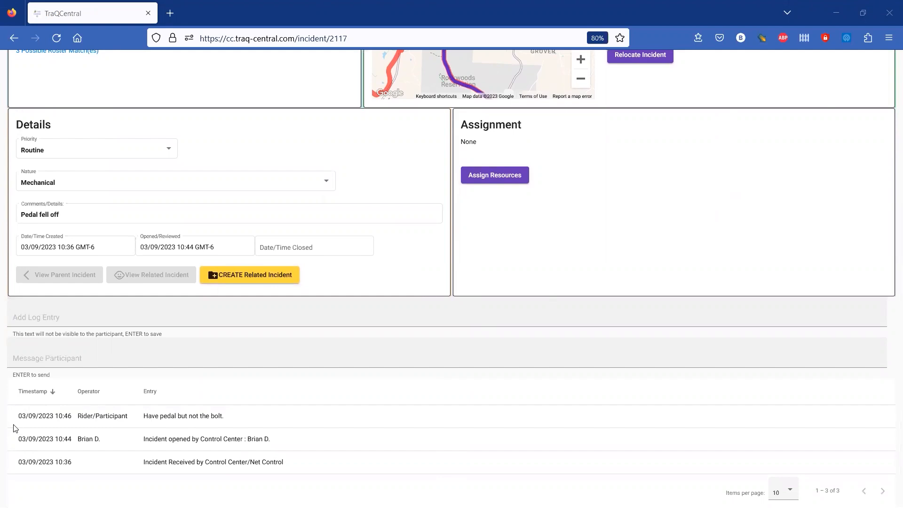
pyautogui.moveTo(16, 415); pyautogui.dragTo(253, 412)
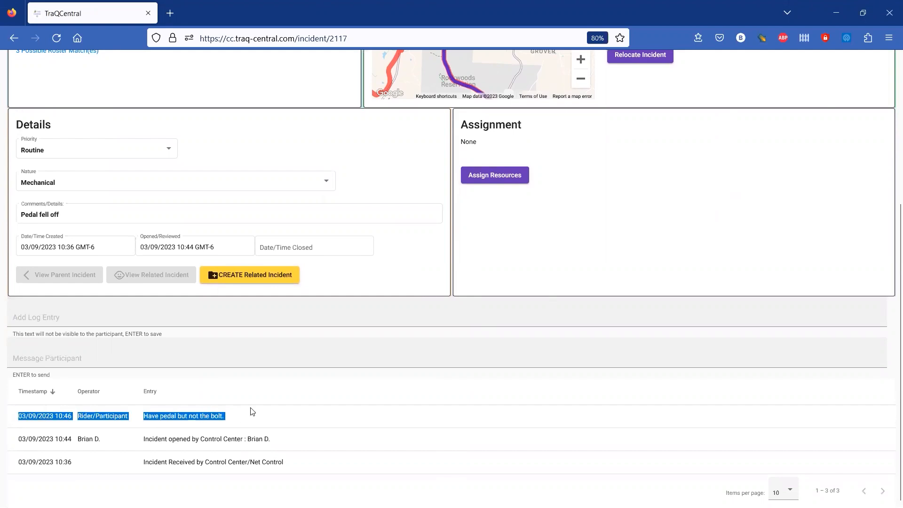
pyautogui.click(409, 415)
pyautogui.scroll(5, 626, 141)
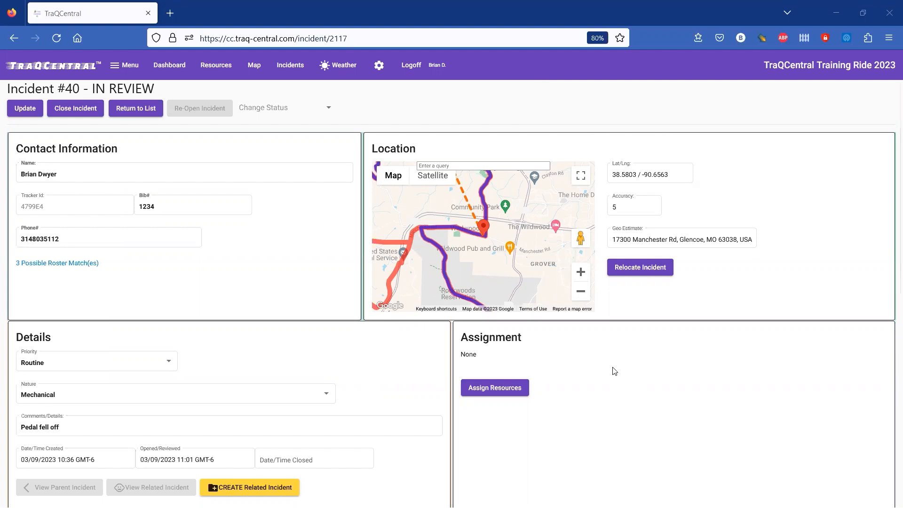
# - Assign only the SAG-2 vehicle to incident #40 and check the incident's status
pyautogui.click(495, 392)
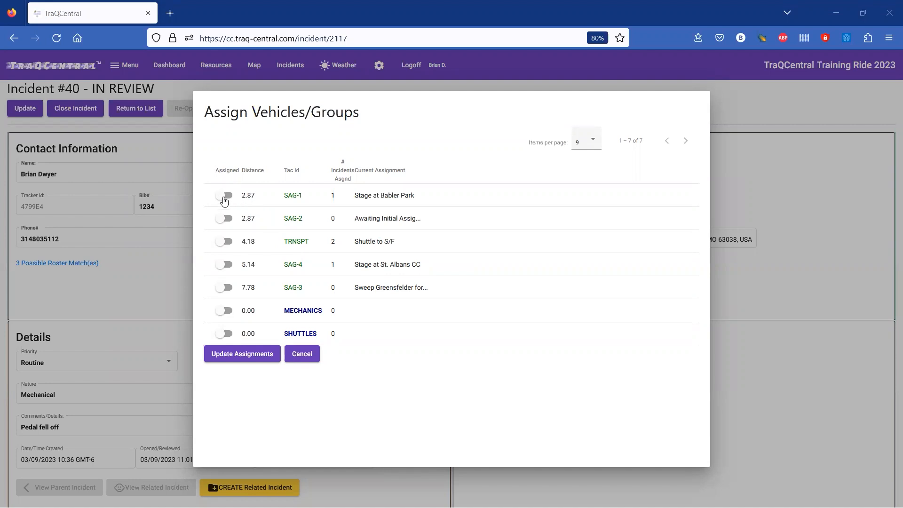
pyautogui.click(224, 219)
pyautogui.click(225, 196)
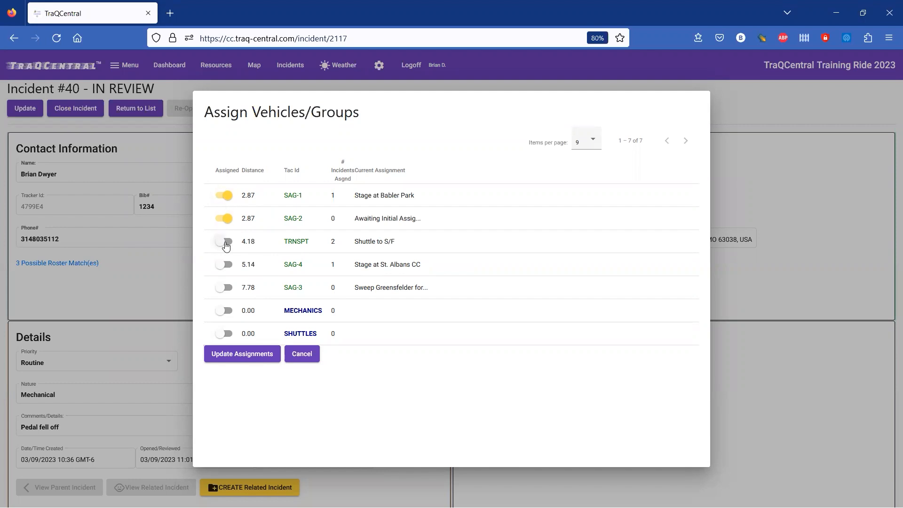
pyautogui.click(230, 200)
pyautogui.click(238, 354)
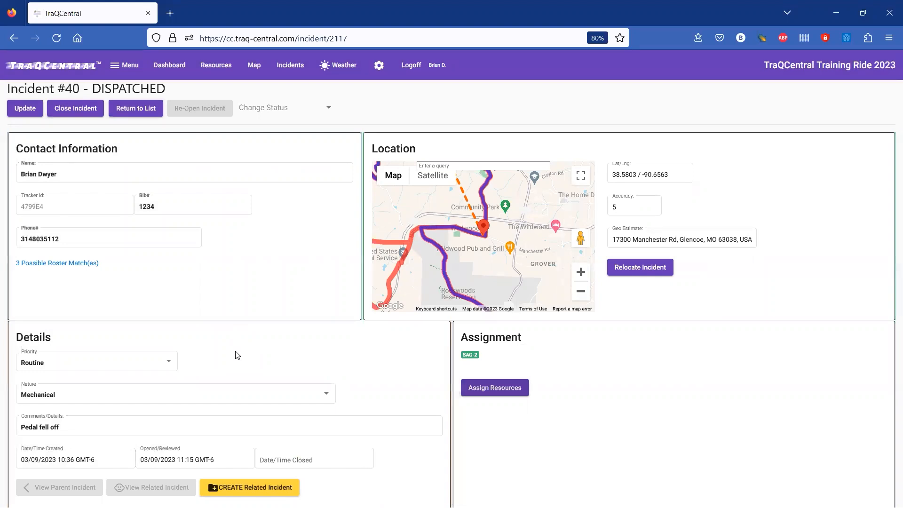
pyautogui.moveTo(96, 85); pyautogui.dragTo(179, 85)
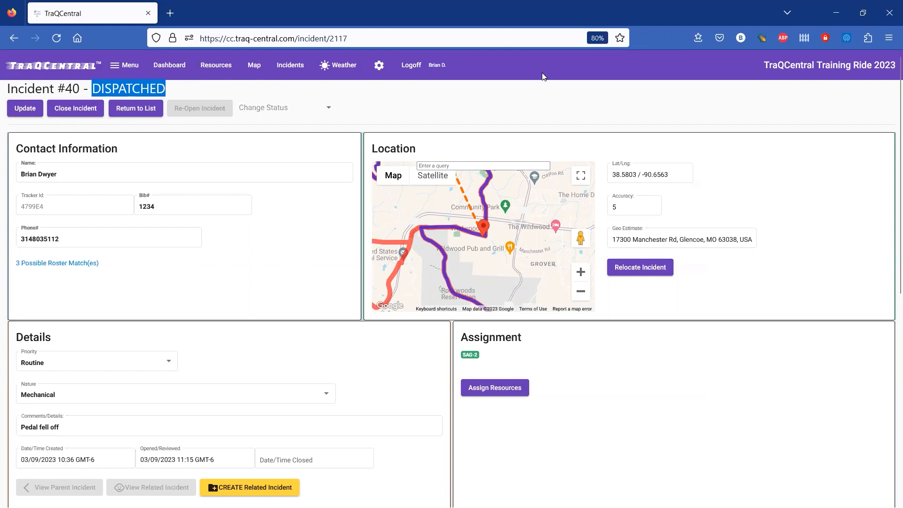
# - Switch to the SAG-2 volunteer app in the Android emulator and accept the assigned incident 40
pyautogui.hotkey('alt', 'Tab')
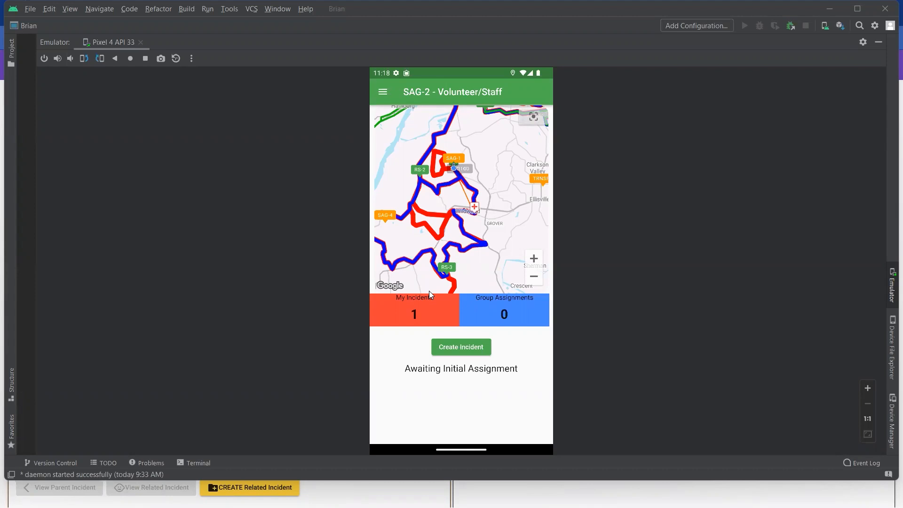
pyautogui.click(412, 313)
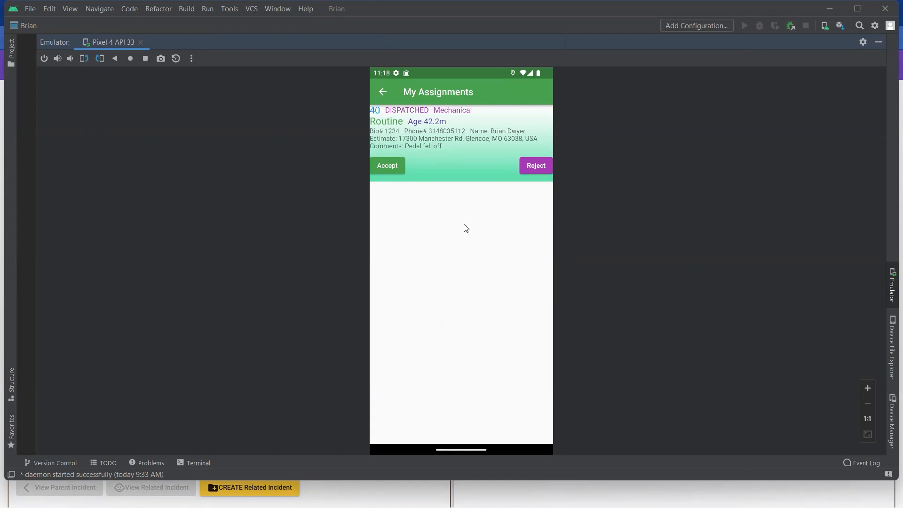
pyautogui.click(390, 169)
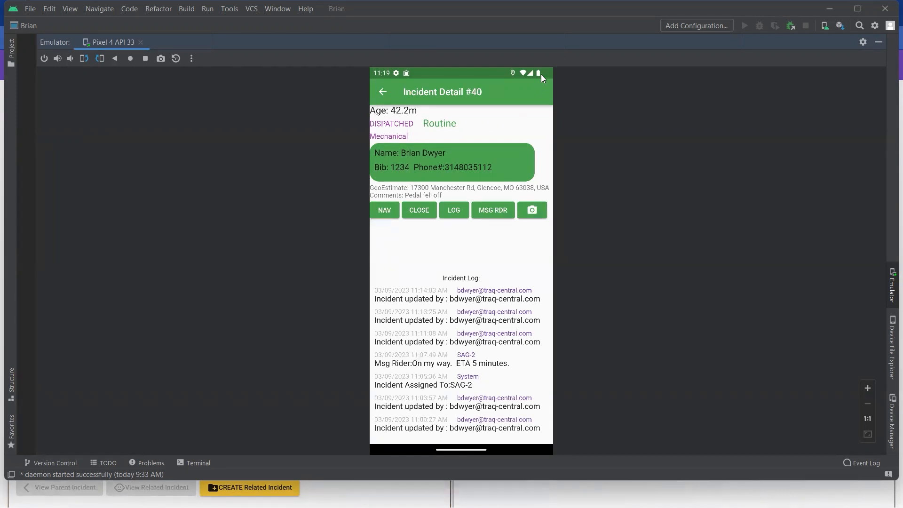
# - Send the rider the message "On my way. ETA 5 minutes." from the incident detail
pyautogui.click(507, 211)
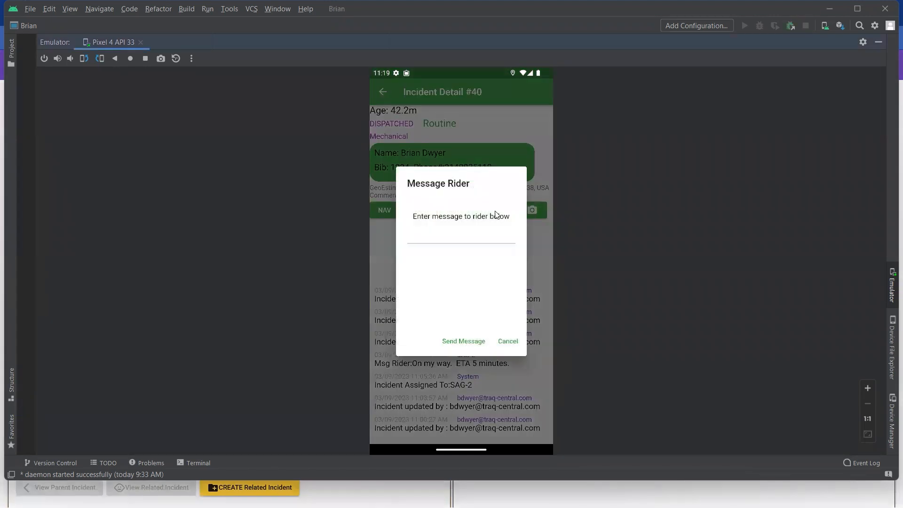
pyautogui.click(470, 233)
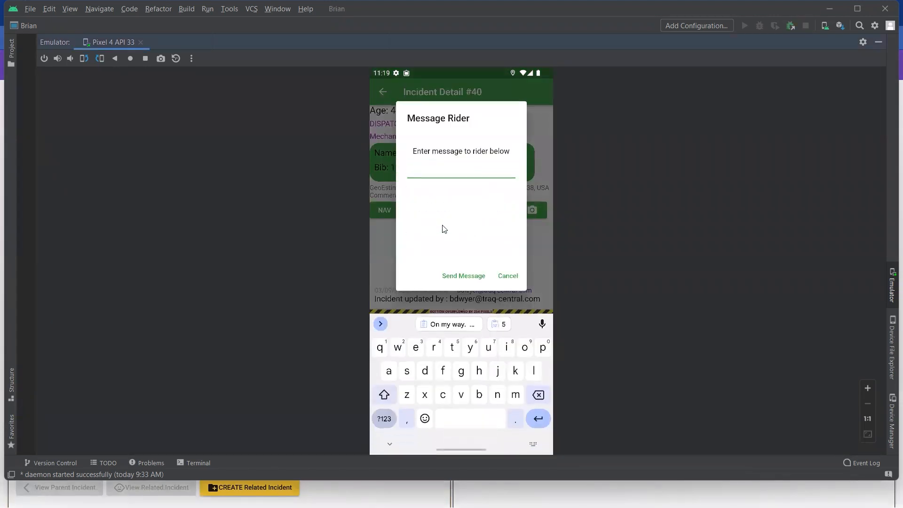
pyautogui.write('On my way. ETA 5 minurtes')
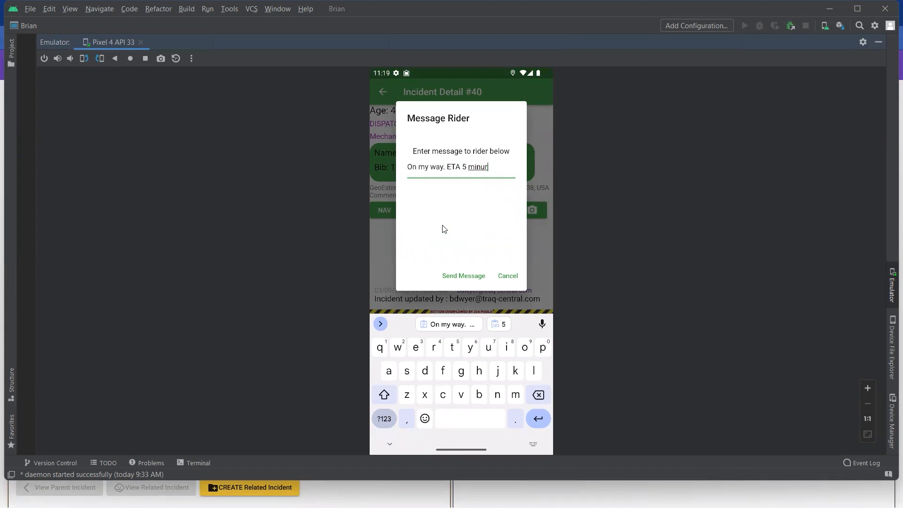
pyautogui.press('BackSpace')
pyautogui.press('BackSpace')
pyautogui.press('BackSpace')
pyautogui.press('BackSpace')
pyautogui.write('tes.')
pyautogui.click(463, 278)
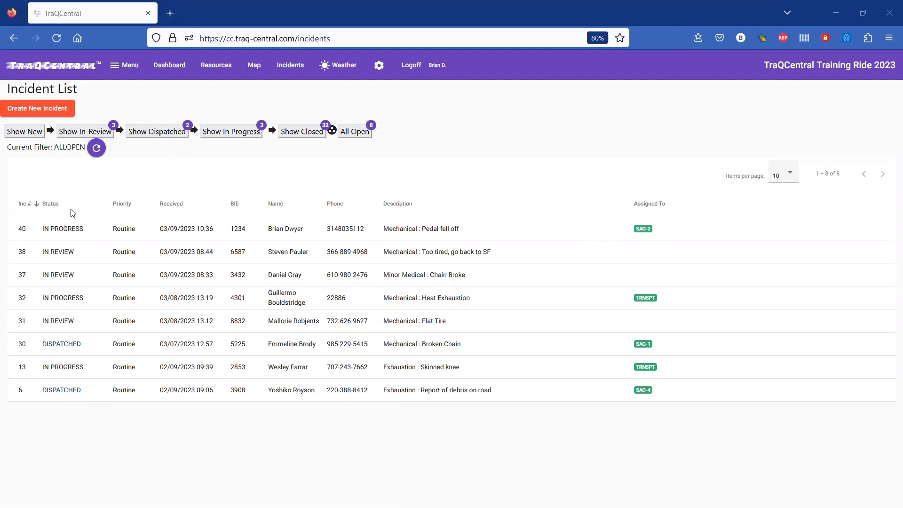
# - Open incident #40 in the TraQCentral incident list and examine its log entries
pyautogui.click(69, 229)
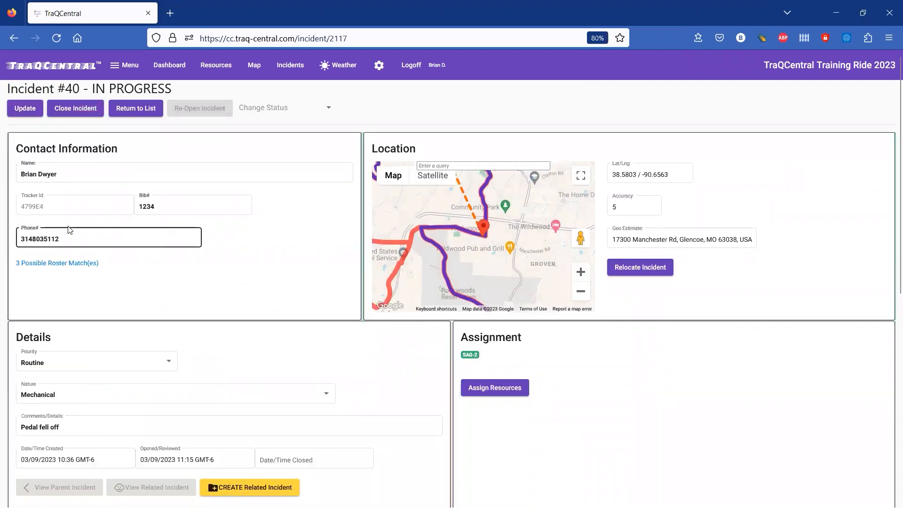
pyautogui.click(88, 347)
pyautogui.scroll(-7, 156, 358)
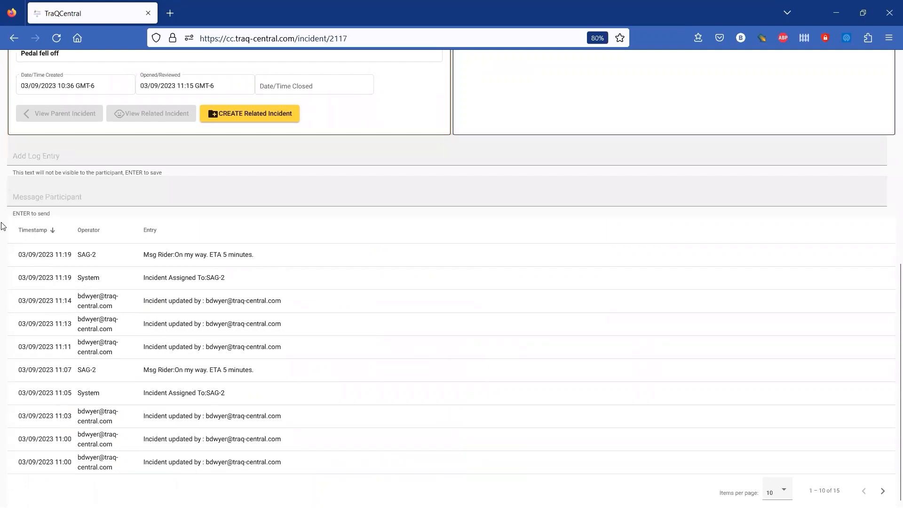
pyautogui.moveTo(16, 230); pyautogui.dragTo(307, 464)
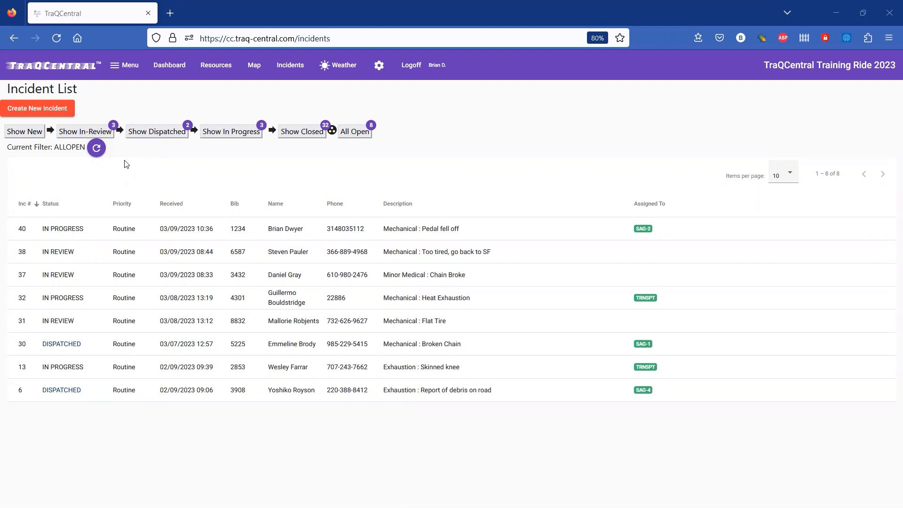
# - Filter the list to in-review incidents, open incident #37 and assign SAG-3 to it
pyautogui.click(83, 134)
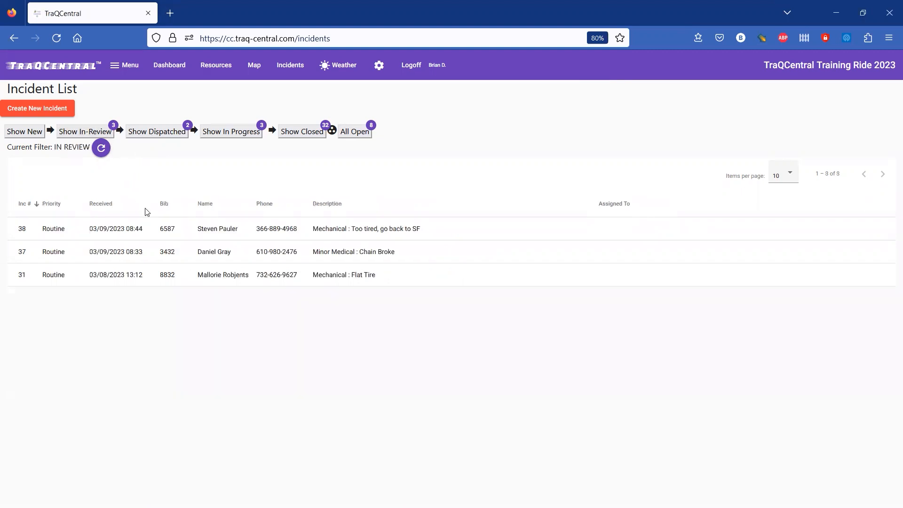
pyautogui.click(235, 254)
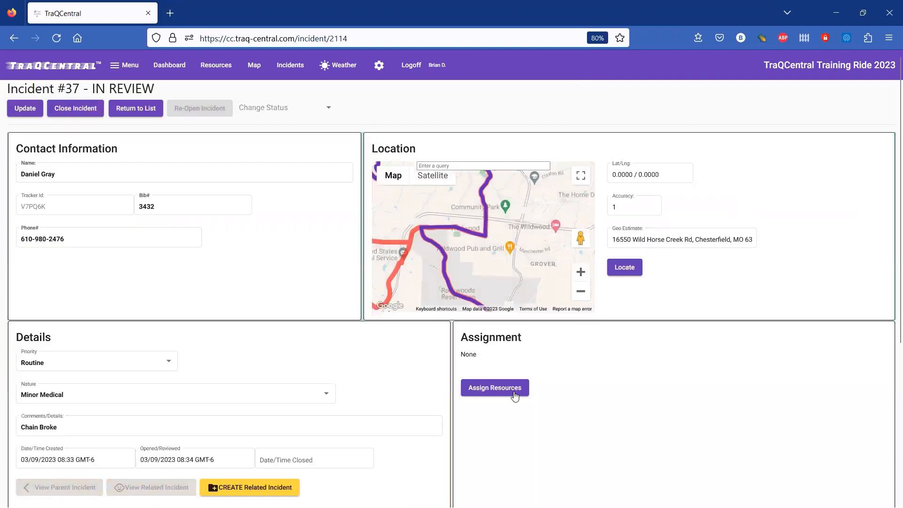
pyautogui.click(514, 390)
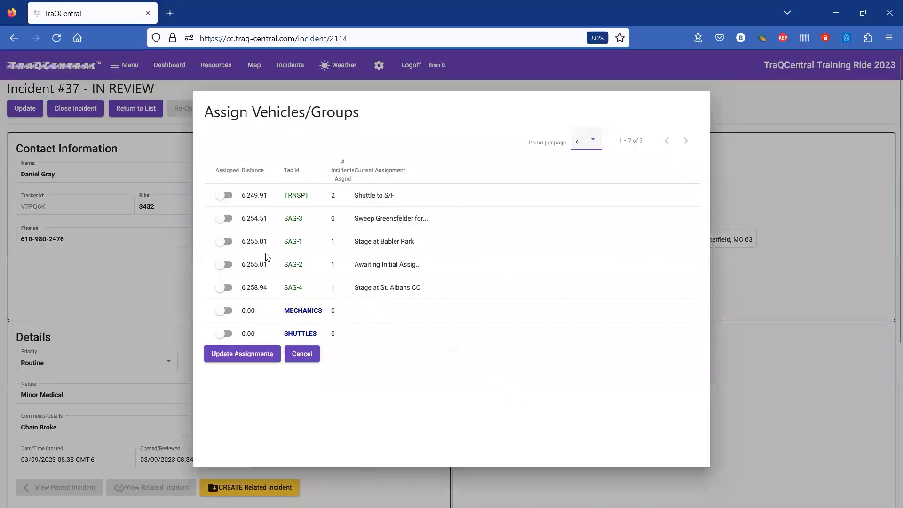
pyautogui.click(223, 220)
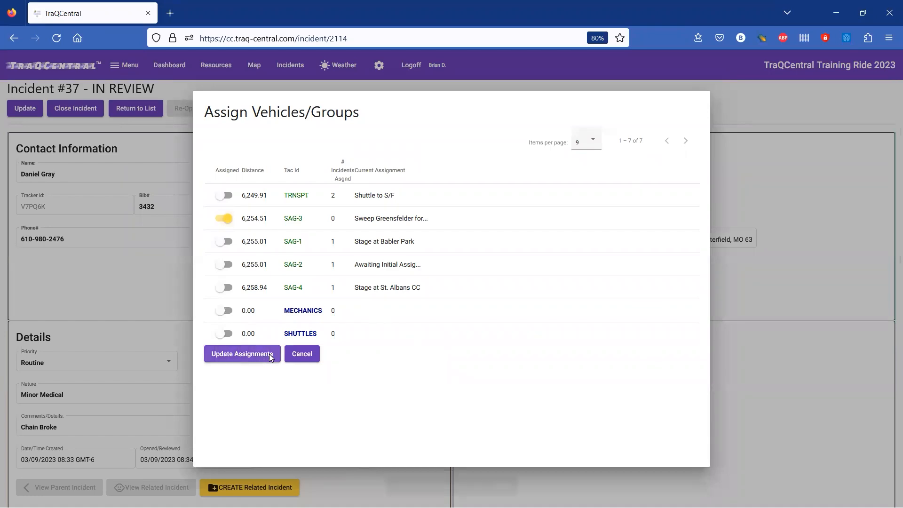
pyautogui.click(269, 356)
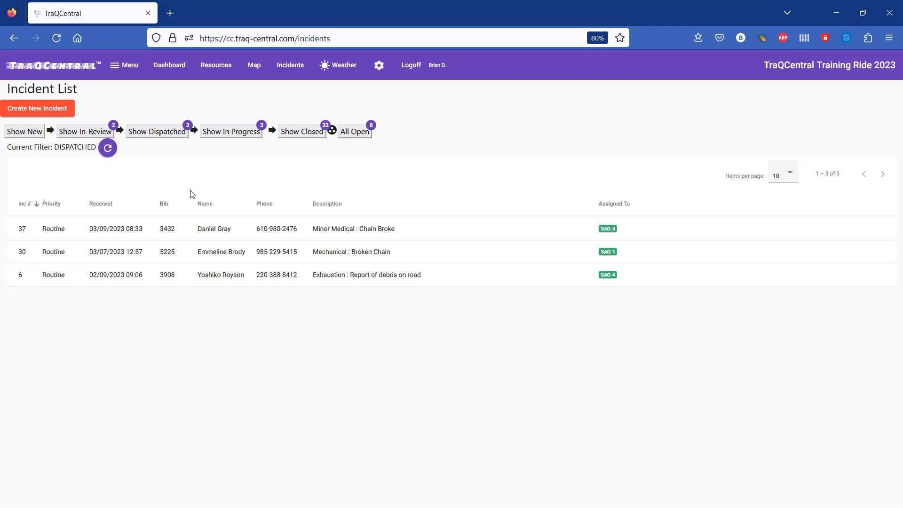
# - Inspect the incident markers on the event map and filter the incident list to those in progress
pyautogui.click(254, 65)
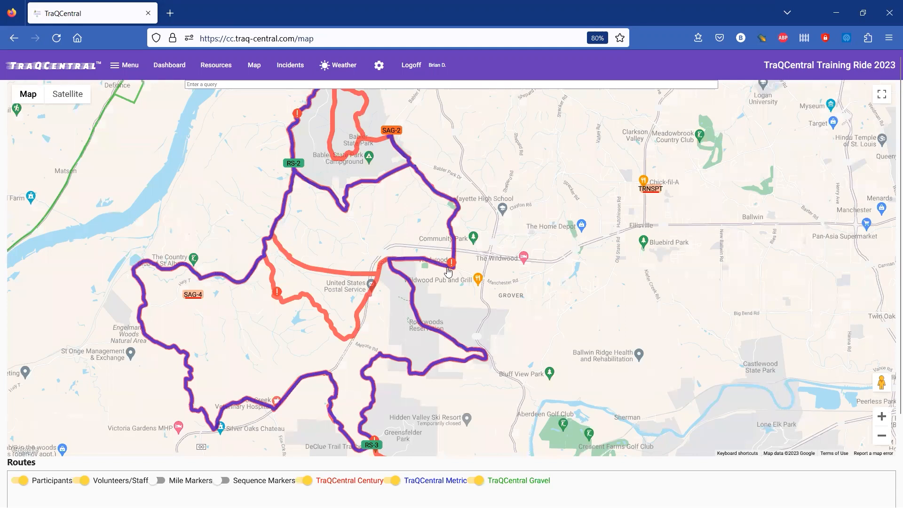
pyautogui.moveTo(448, 271)
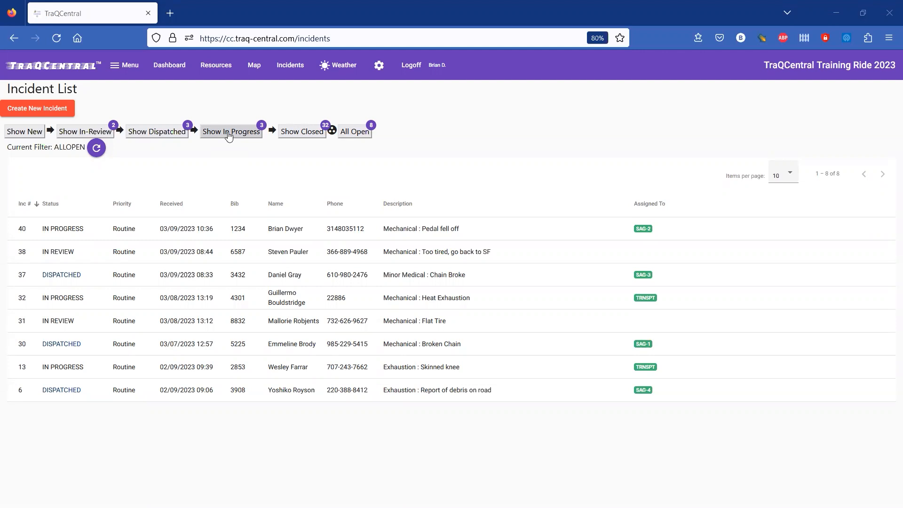
pyautogui.click(230, 132)
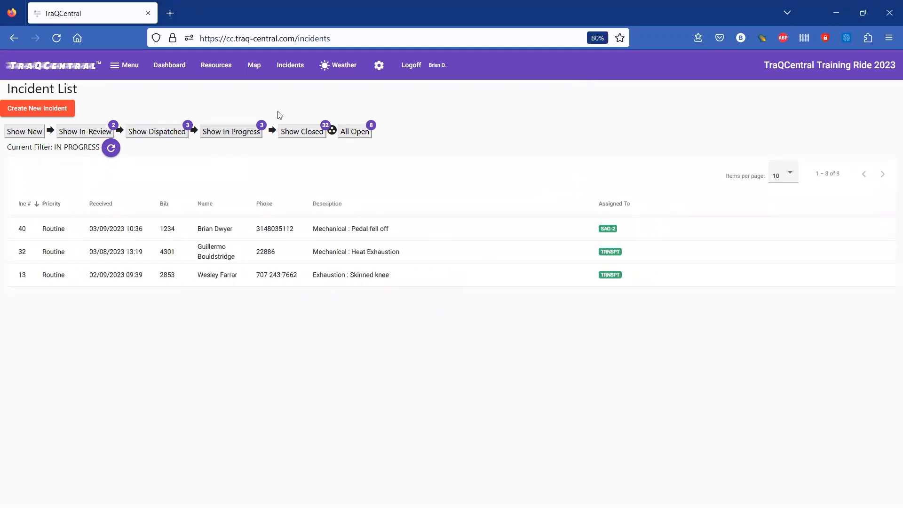
# - Close in-progress incident #13, "Skinned knee"
pyautogui.click(256, 65)
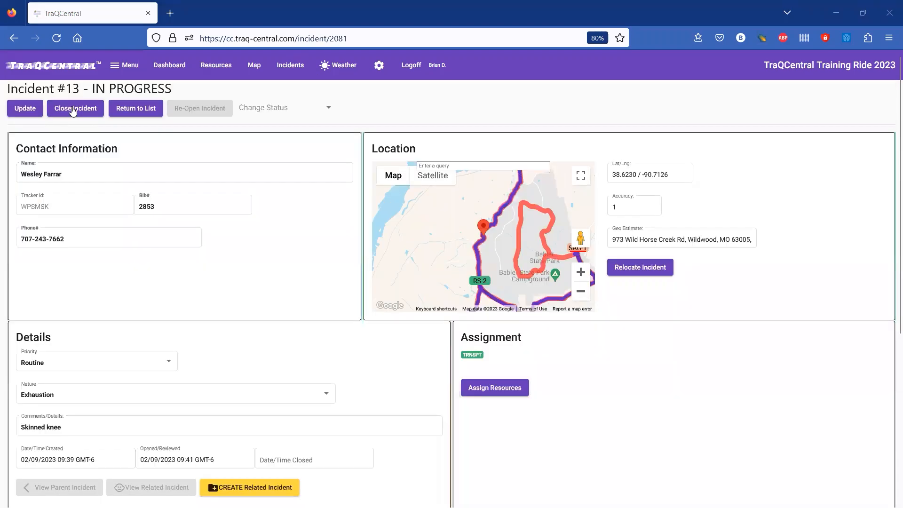
pyautogui.click(75, 108)
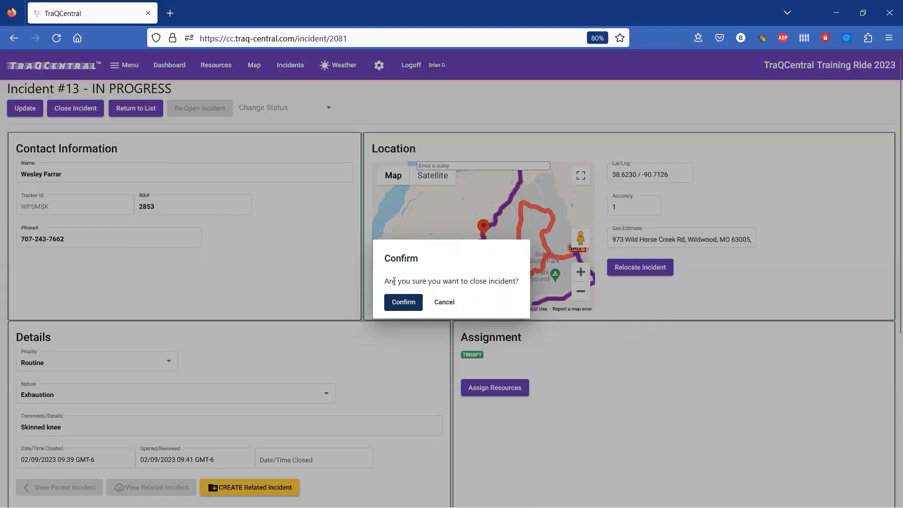
pyautogui.click(403, 302)
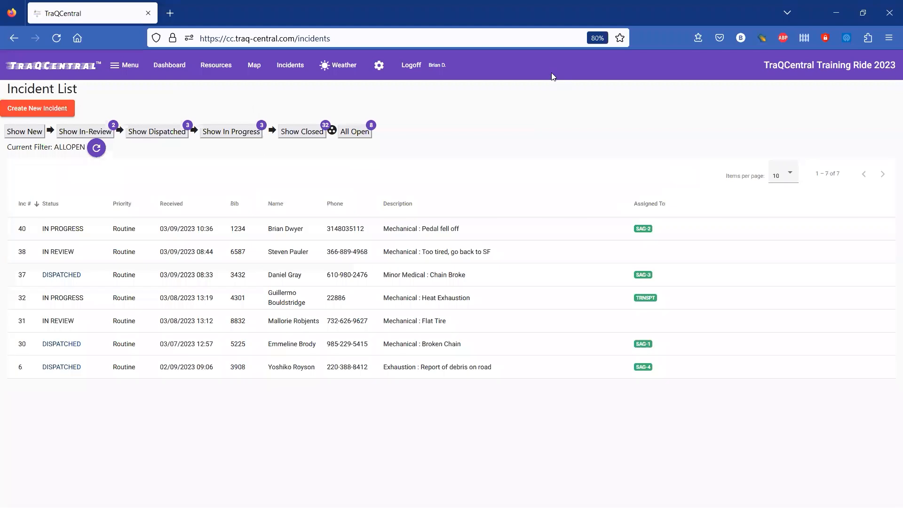
# - View the closed incidents, list all open incidents again and open incident #40
pyautogui.click(313, 136)
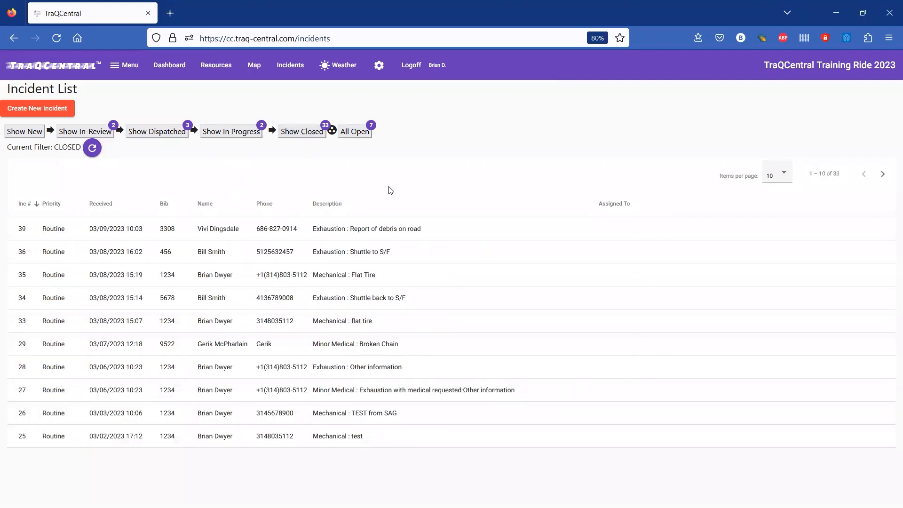
pyautogui.click(354, 132)
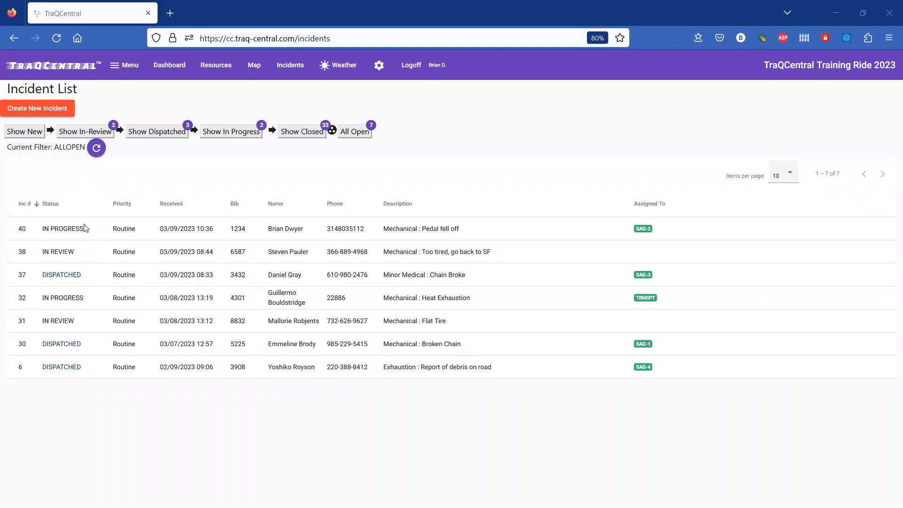
pyautogui.click(62, 229)
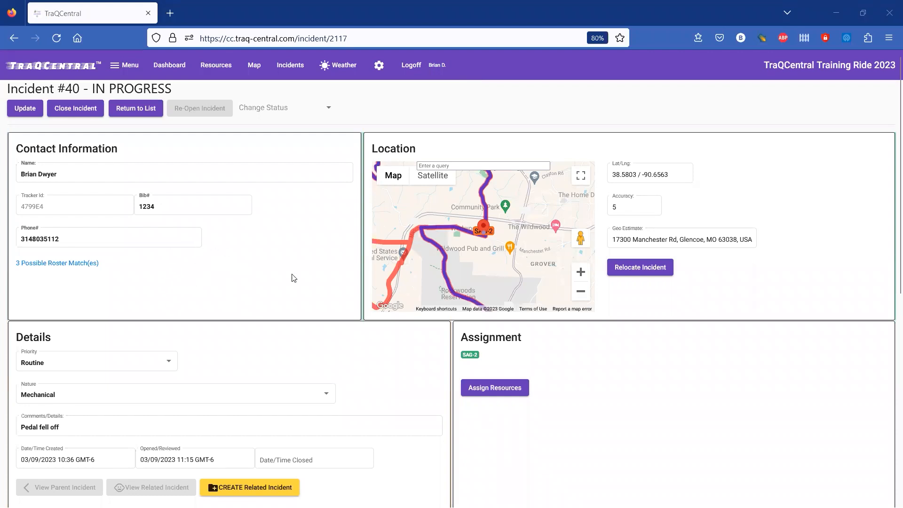
# - Set incident #40's priority to Urgent and save the update
pyautogui.click(174, 366)
pyautogui.click(63, 385)
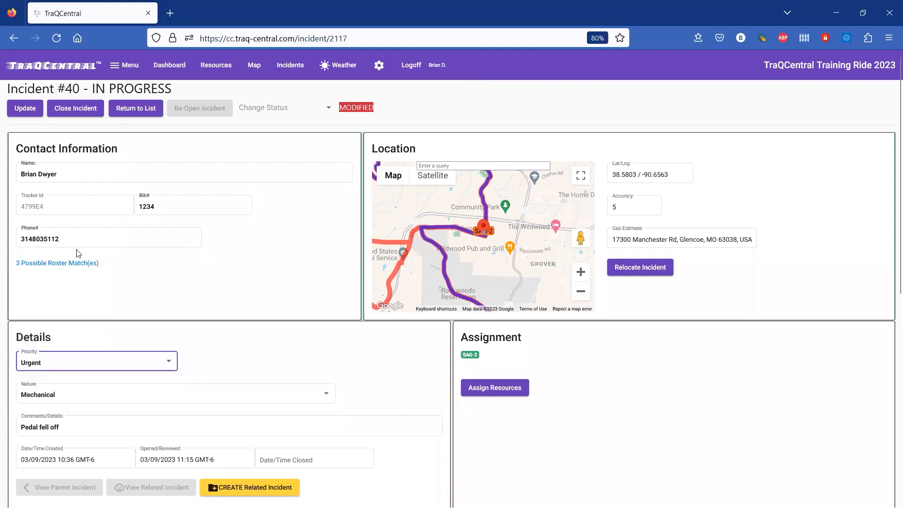
pyautogui.click(25, 109)
pyautogui.click(98, 228)
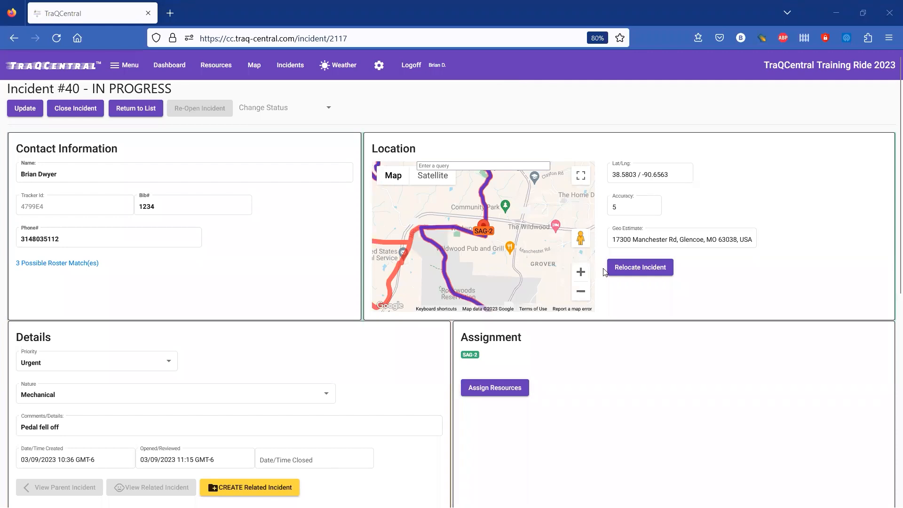
# - Relocate the incident to a point on the route west of SAG-2, at about 38.5819 / -90.6696
pyautogui.click(634, 273)
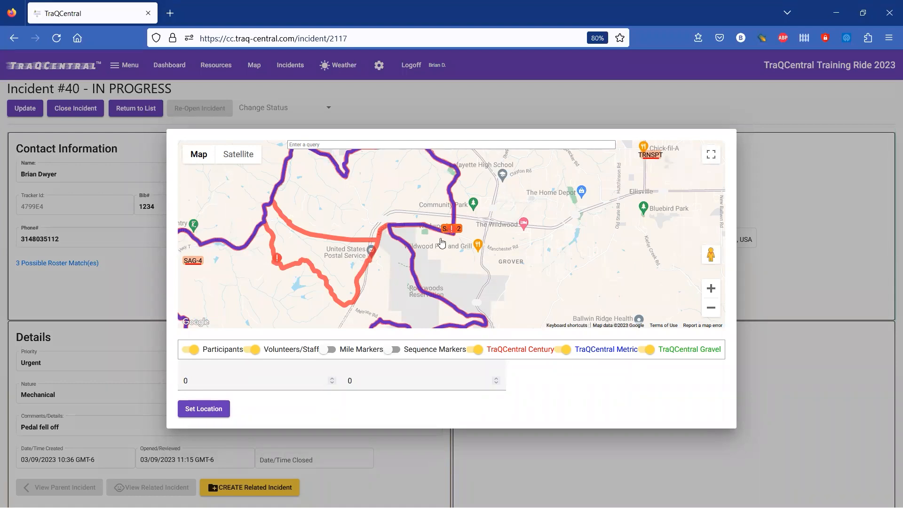
pyautogui.click(415, 229)
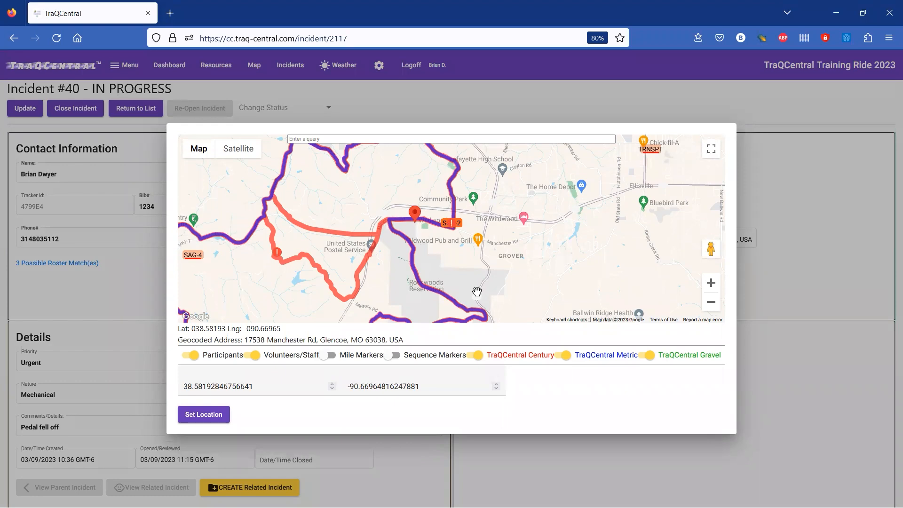
pyautogui.click(216, 421)
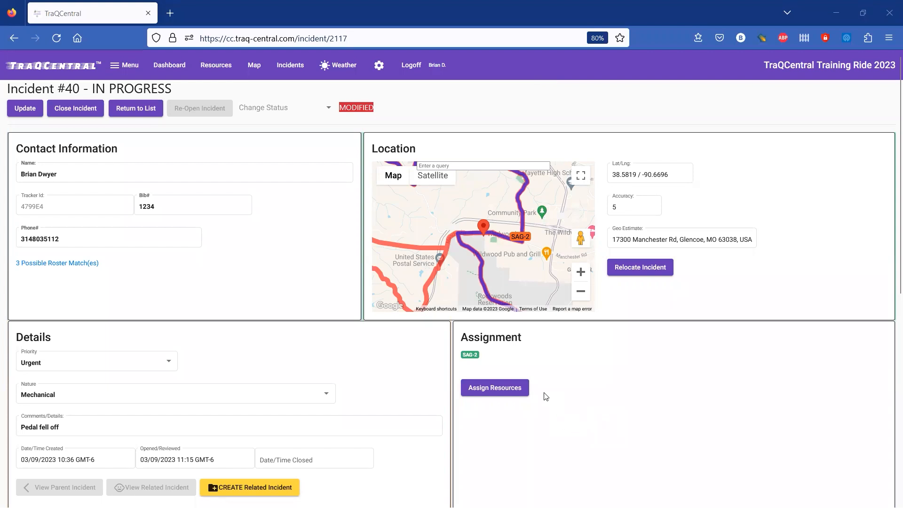
# - Reassign the incident by removing SAG-2, assigning SAG-1 and updating the assignments
pyautogui.click(495, 388)
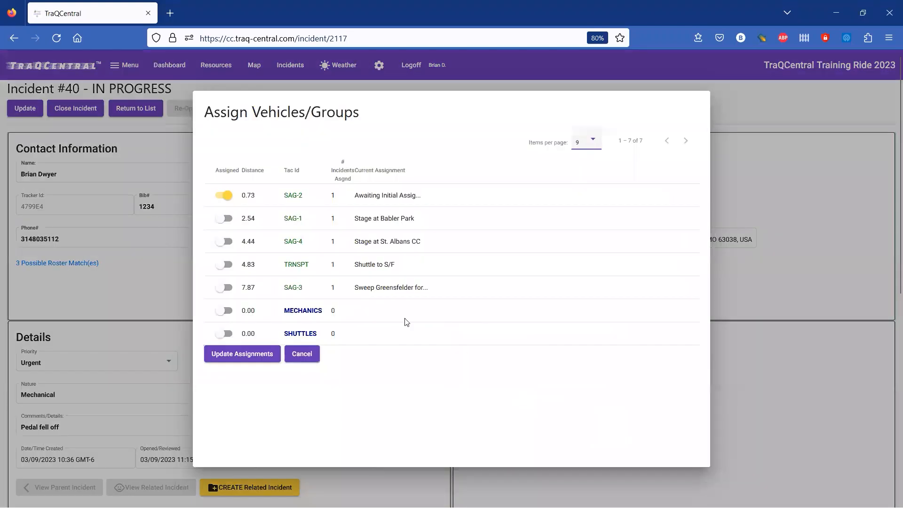
pyautogui.click(228, 197)
pyautogui.click(222, 221)
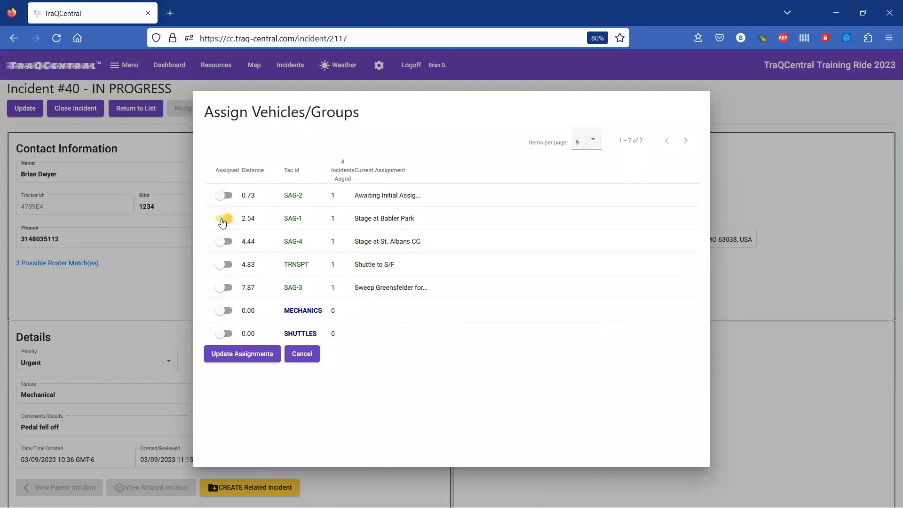
pyautogui.click(258, 359)
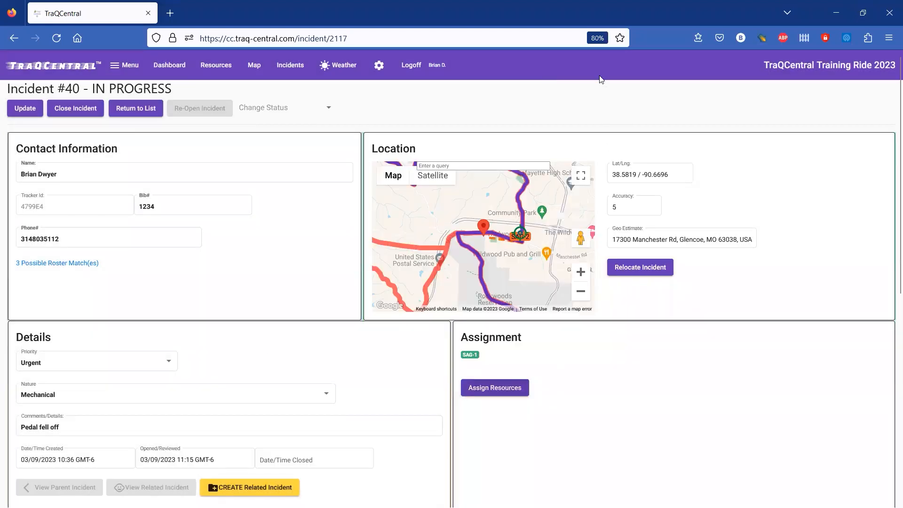
# - Add the log entry "This is the 3rd mechanical incident with this rider today. We need to politely address pre-ride bike maintenance with the rider"
pyautogui.scroll(-3, 255, 369)
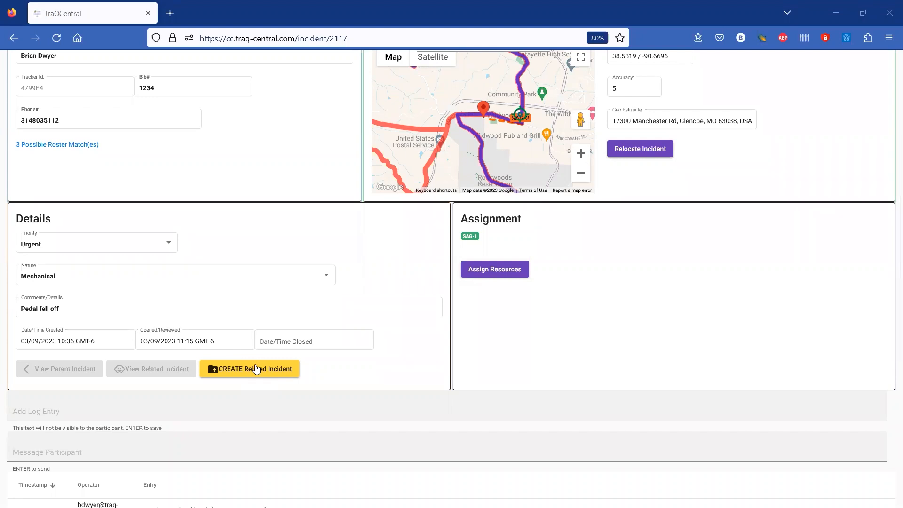
pyautogui.scroll(-3, 748, 89)
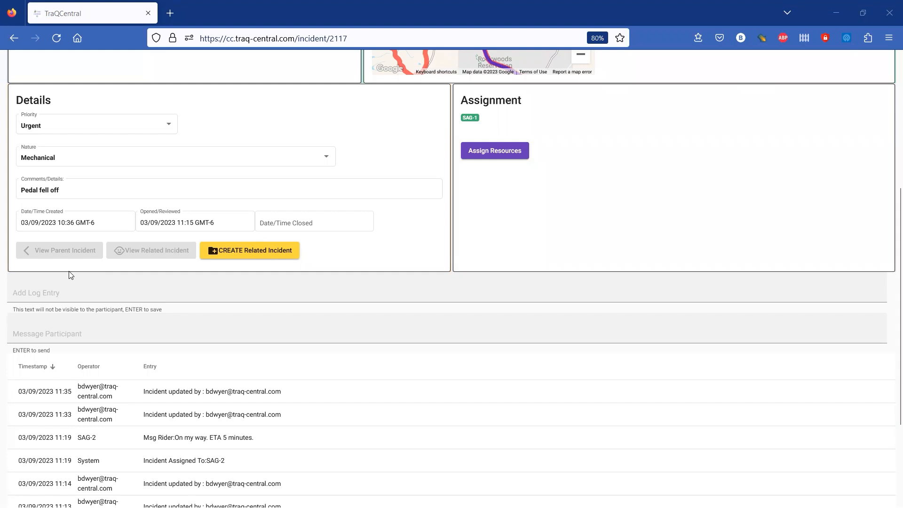
pyautogui.click(52, 291)
pyautogui.write('This is the 3rd mechanical incident with this rider today. We need to politely address pre-ride bike maintenance with the rider')
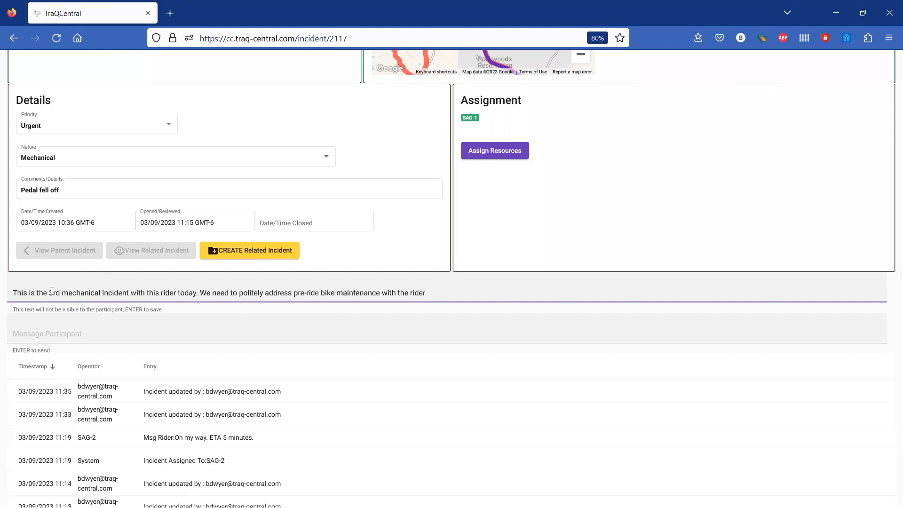
pyautogui.press('Return')
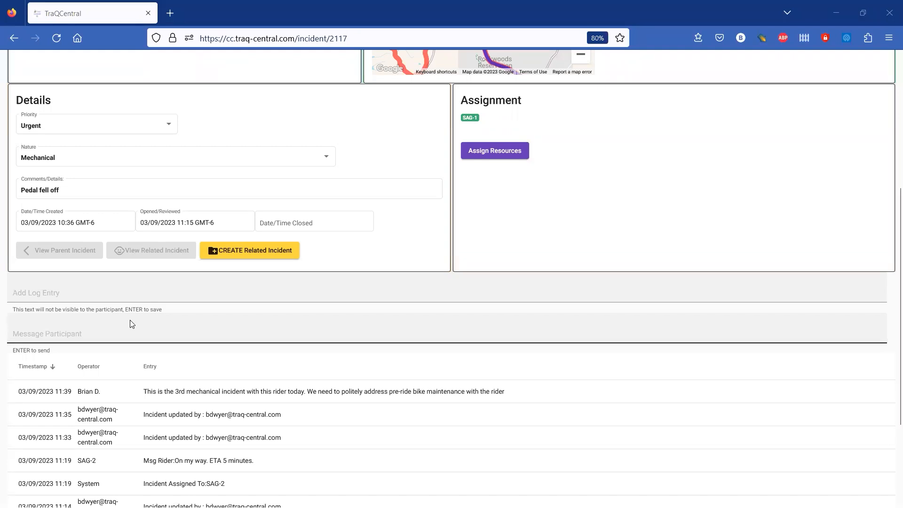
# - Message the participant "All SAGs are currently working incidents. We estimate SAG ETA to be 30 minutes" and review the incident log
pyautogui.click(49, 333)
pyautogui.write('All SAGs are currently working incidents.  We estimate SAG ETA to be 30 minutes')
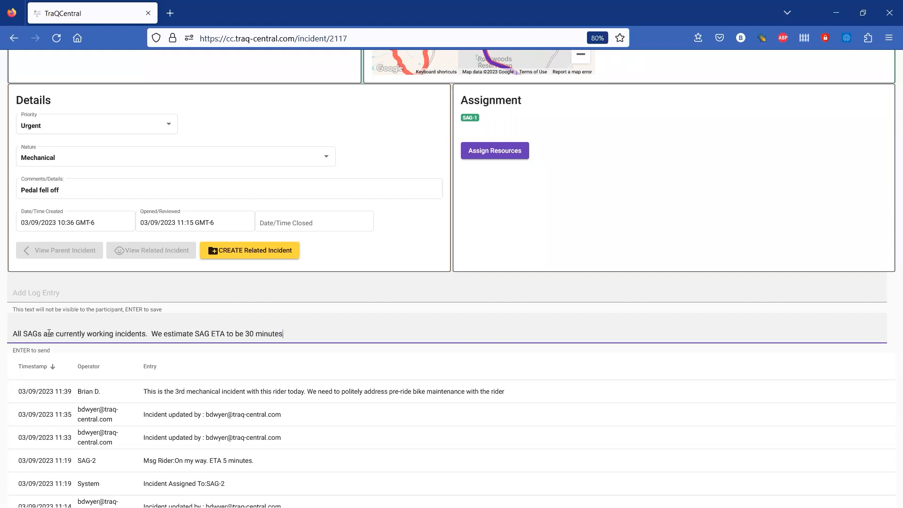
pyautogui.press('Return')
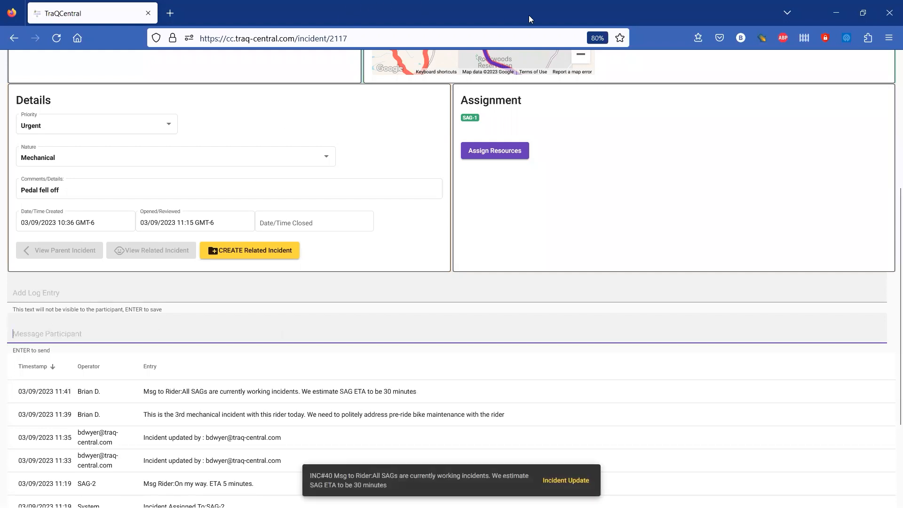
pyautogui.scroll(-3, 10, 252)
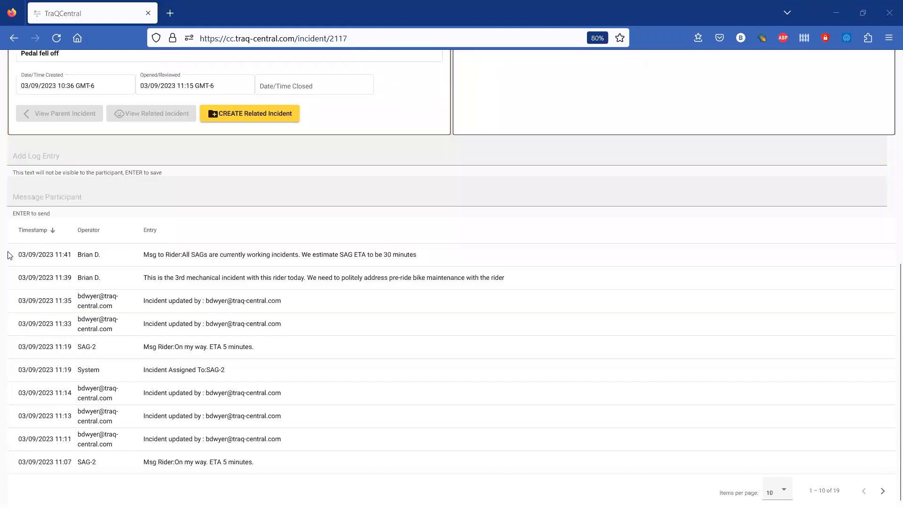
pyautogui.moveTo(8, 255); pyautogui.dragTo(437, 319)
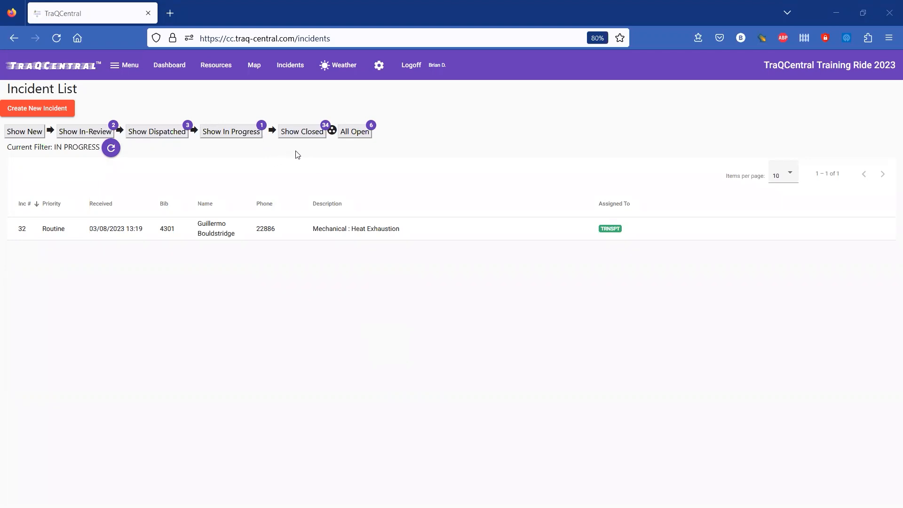
# - List the closed incidents, re-open incident #40 "Pedal fell off" and check its status in the heading
pyautogui.click(309, 137)
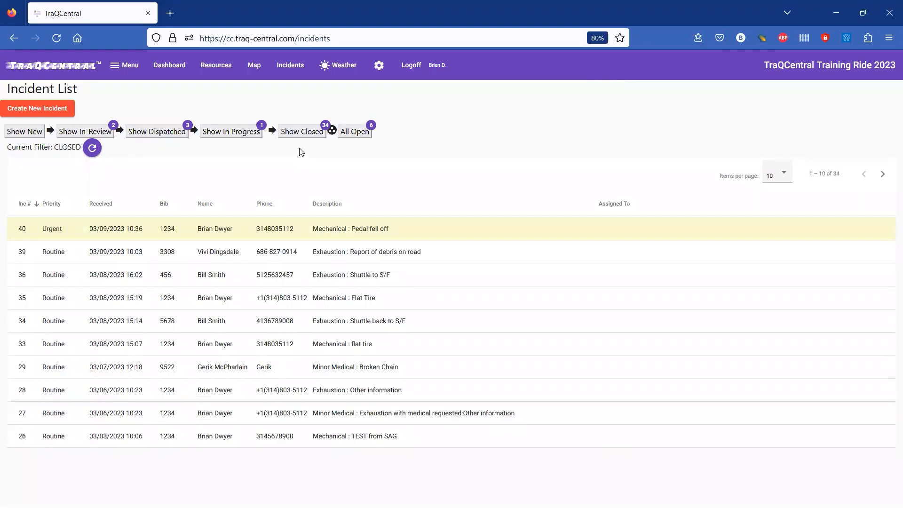
pyautogui.click(133, 229)
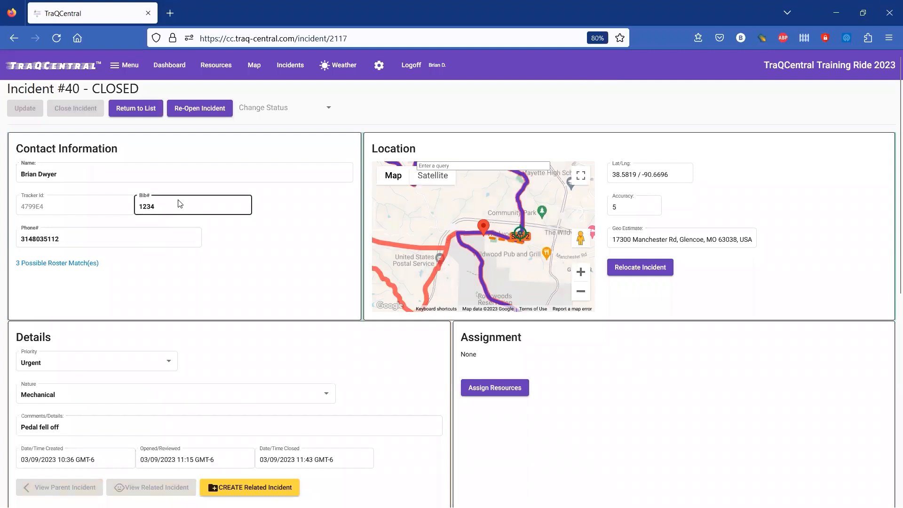
pyautogui.click(216, 108)
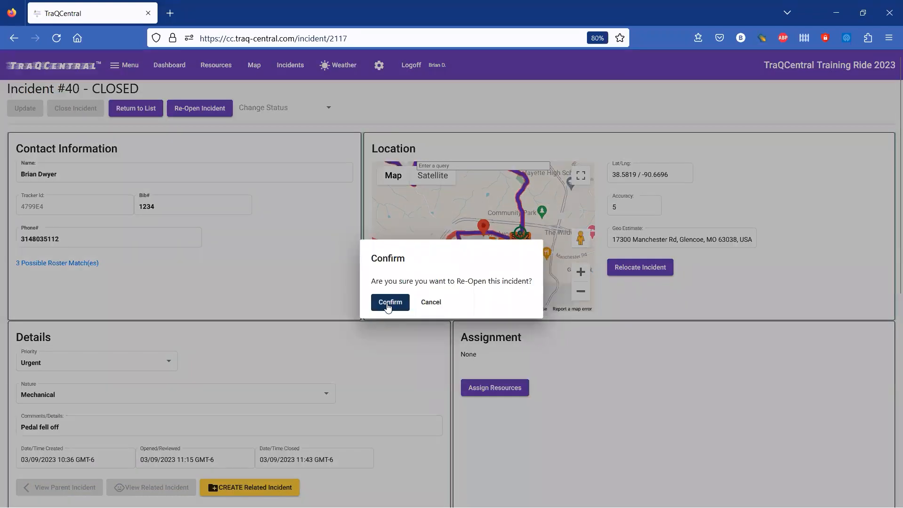
pyautogui.click(389, 305)
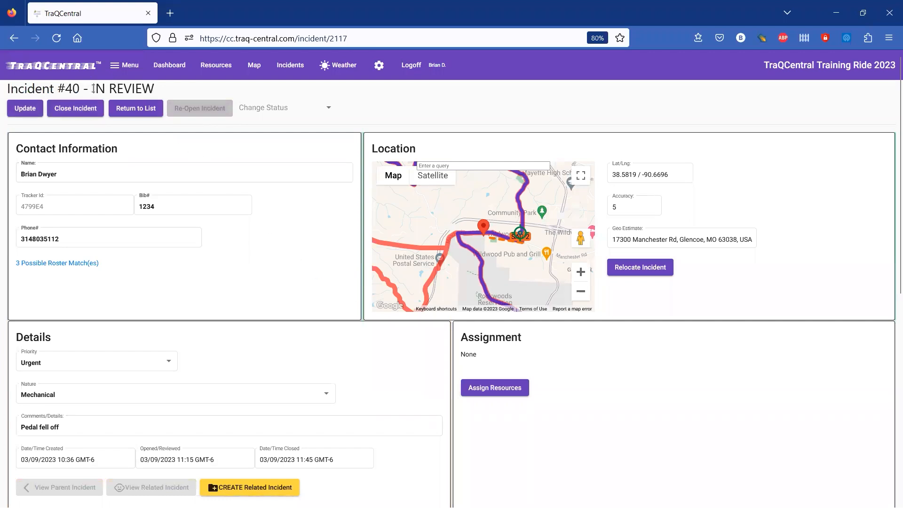
pyautogui.moveTo(97, 89); pyautogui.dragTo(167, 91)
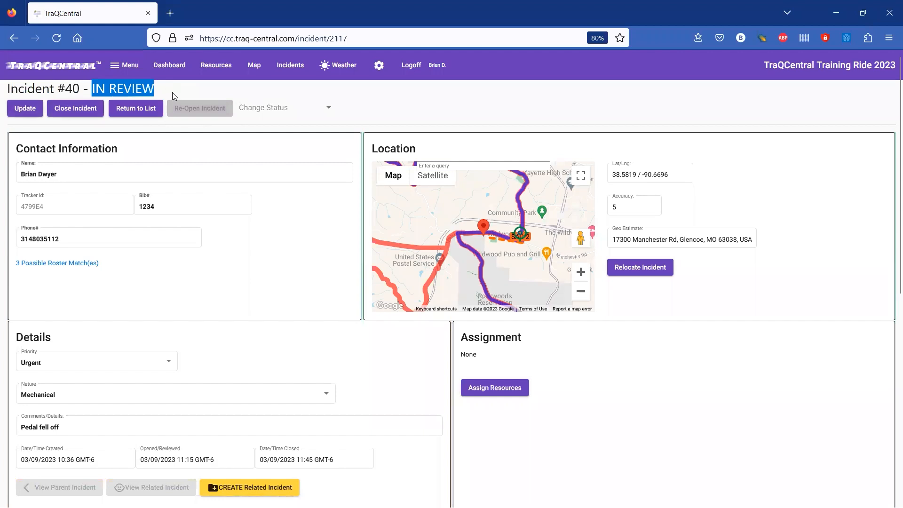